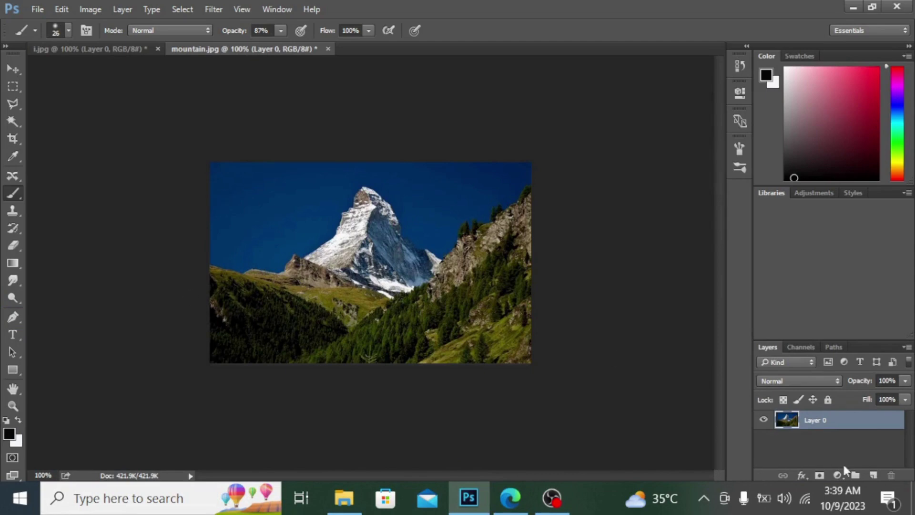
- Copy the sunset sky from i.jpg into mountain.jpg as a new layer covering the upper part of the mountain photo
click(56, 48)
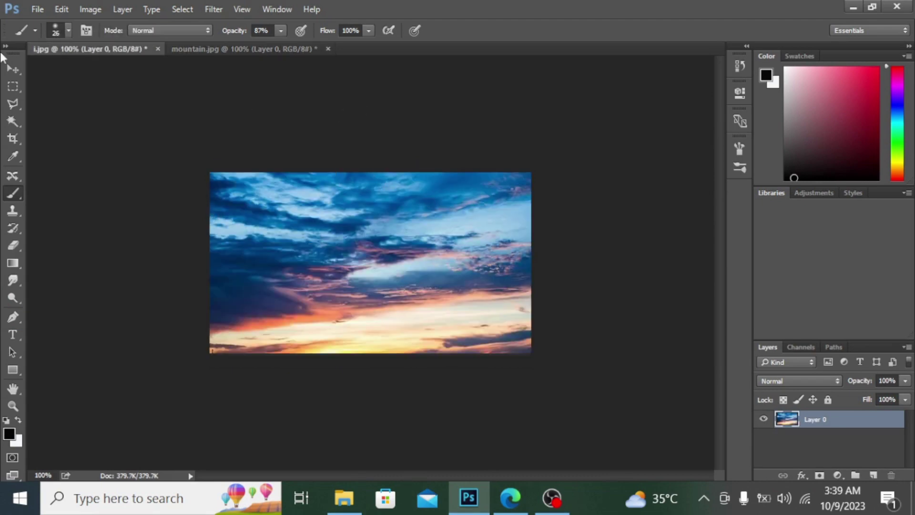
click(10, 70)
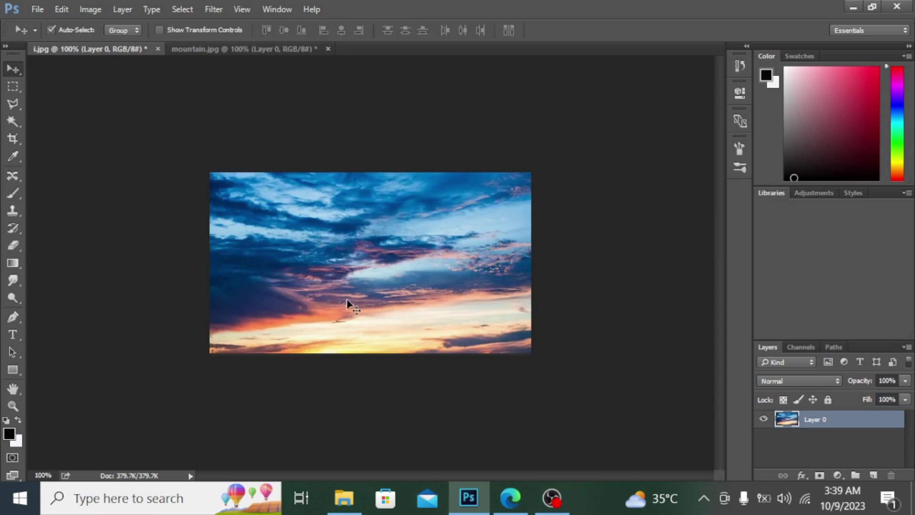
mouse_move(346, 299)
mouse_down()
mouse_move(273, 72)
mouse_move(276, 54)
mouse_move(373, 225)
mouse_move(330, 287)
mouse_move(351, 292)
mouse_up()
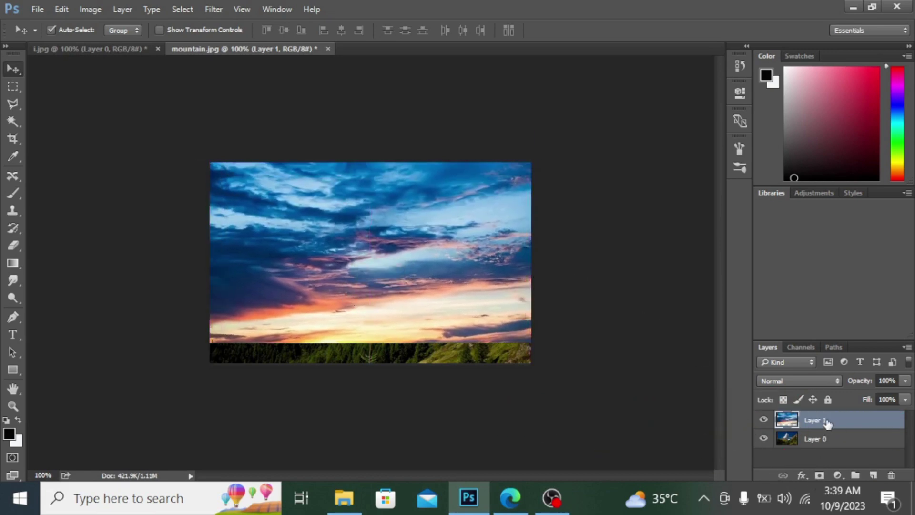
- Add a layer mask to the sky layer and brush black on it to reveal the lower-left forested hills
click(820, 476)
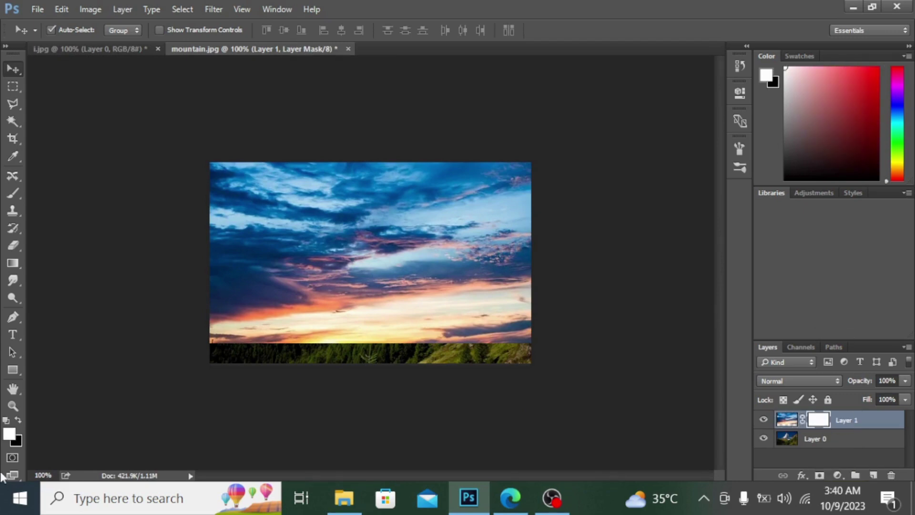
click(10, 193)
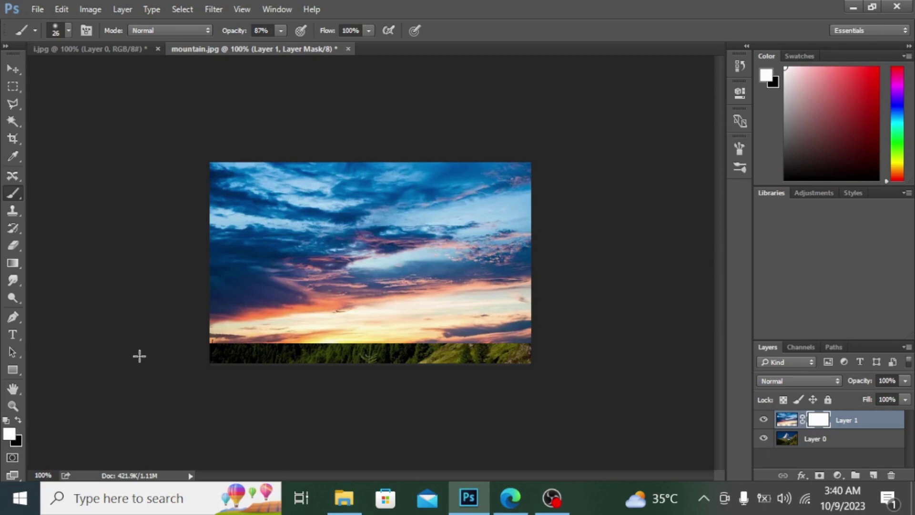
key(x)
key(x)
key(x)
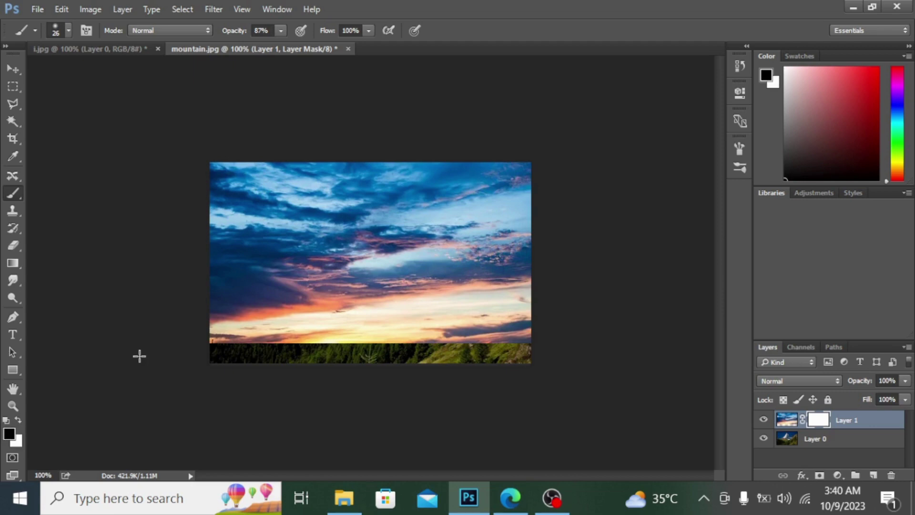
mouse_move(226, 334)
mouse_down()
mouse_move(304, 310)
mouse_move(204, 332)
mouse_move(300, 329)
mouse_move(330, 317)
mouse_move(228, 324)
mouse_move(363, 328)
mouse_move(303, 342)
mouse_move(196, 340)
mouse_move(369, 333)
mouse_move(213, 333)
mouse_move(216, 317)
mouse_move(240, 316)
mouse_up()
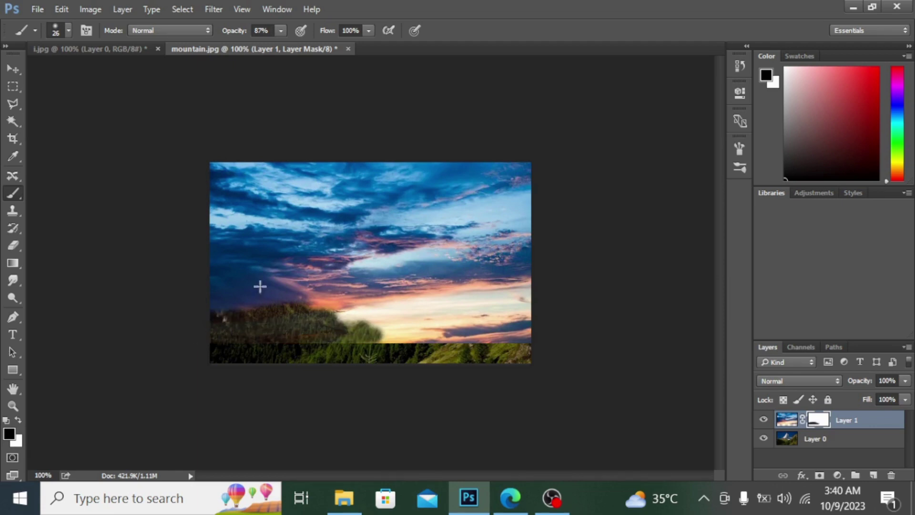
- Set the brush opacity to 94% and paint black on the mask to reveal the remaining foreground hills and trees
click(281, 31)
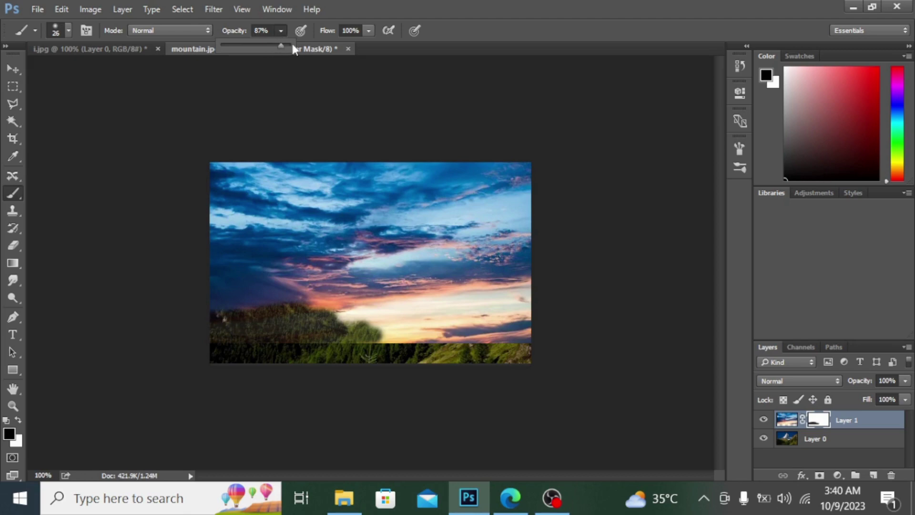
mouse_move(323, 319)
mouse_down()
mouse_move(480, 316)
mouse_move(515, 330)
mouse_move(340, 324)
mouse_move(325, 336)
mouse_move(500, 354)
mouse_move(552, 337)
mouse_move(382, 366)
mouse_move(302, 354)
mouse_move(496, 349)
mouse_move(357, 334)
mouse_up()
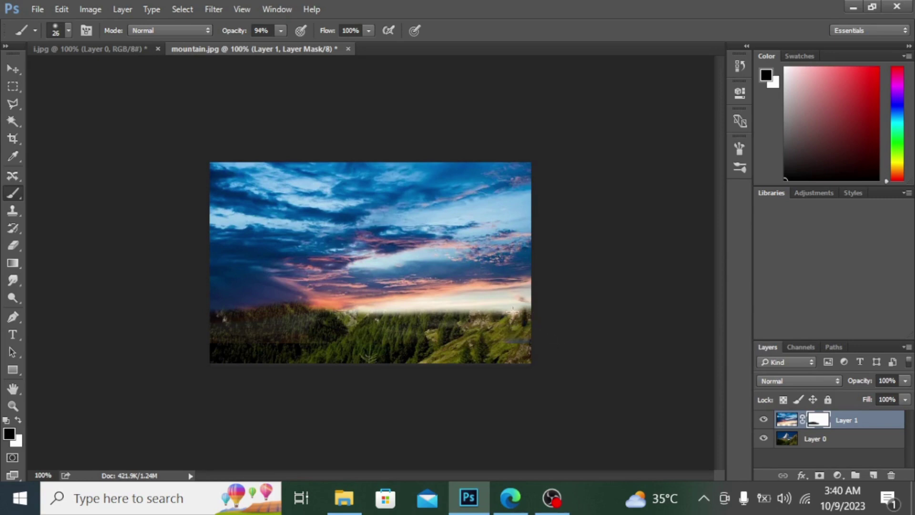
mouse_move(524, 317)
mouse_down()
mouse_move(387, 310)
mouse_move(332, 322)
mouse_move(355, 313)
mouse_move(367, 289)
mouse_move(339, 302)
mouse_move(387, 287)
mouse_move(558, 304)
mouse_move(469, 322)
mouse_move(411, 300)
mouse_move(400, 326)
mouse_move(526, 313)
mouse_move(434, 303)
mouse_move(393, 317)
mouse_move(548, 302)
mouse_move(484, 286)
mouse_move(534, 264)
mouse_move(465, 280)
mouse_move(458, 308)
mouse_move(420, 316)
mouse_move(522, 324)
mouse_move(496, 337)
mouse_move(542, 344)
mouse_move(218, 320)
mouse_move(271, 344)
mouse_move(287, 318)
mouse_move(231, 326)
mouse_move(263, 309)
mouse_move(225, 294)
mouse_move(318, 314)
mouse_move(217, 288)
mouse_move(250, 308)
mouse_move(209, 295)
mouse_move(216, 254)
mouse_move(376, 330)
mouse_up()
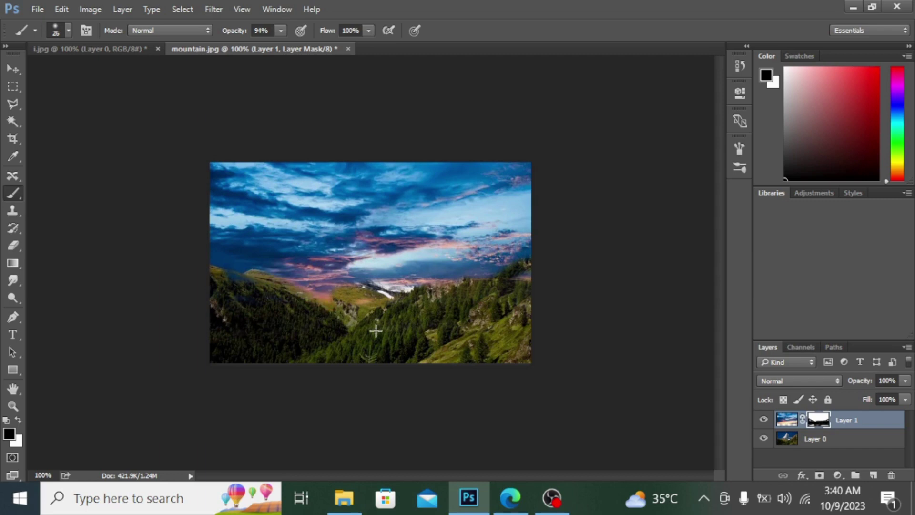
- Lower the sky layer's opacity to 48% and brush black on its mask over the snowy peak and adjoining rocks
click(905, 381)
click(869, 400)
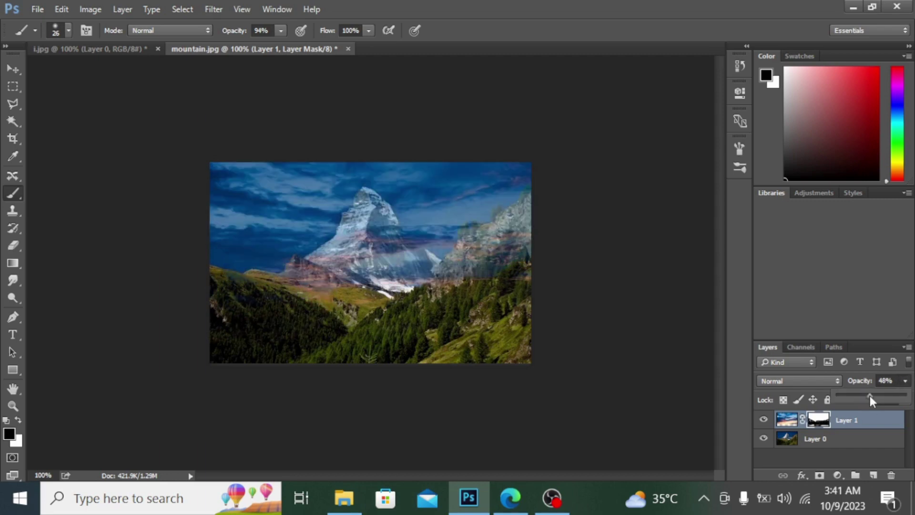
key(ctrl+plus)
key(ctrl+plus)
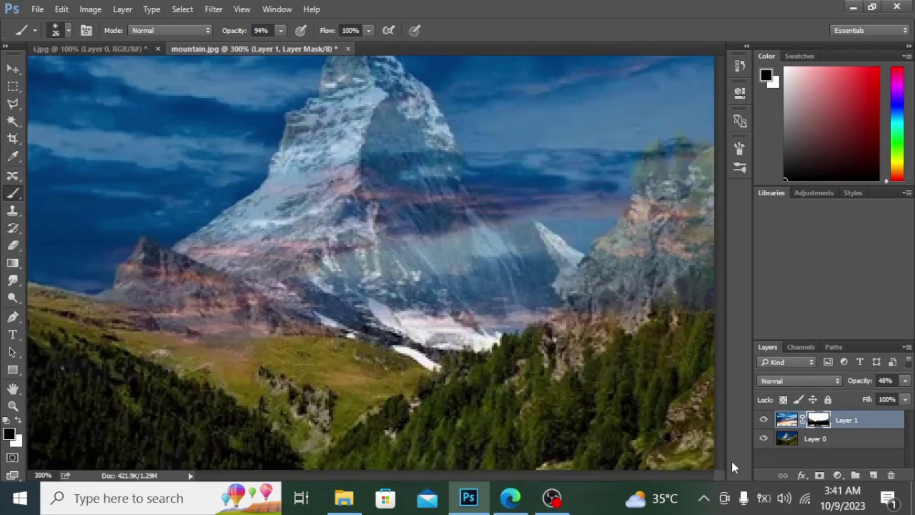
mouse_move(335, 270)
mouse_down()
mouse_move(402, 243)
mouse_move(385, 342)
mouse_move(326, 240)
mouse_move(468, 280)
mouse_move(397, 238)
mouse_move(580, 315)
mouse_move(388, 266)
mouse_move(215, 317)
mouse_move(390, 332)
mouse_up()
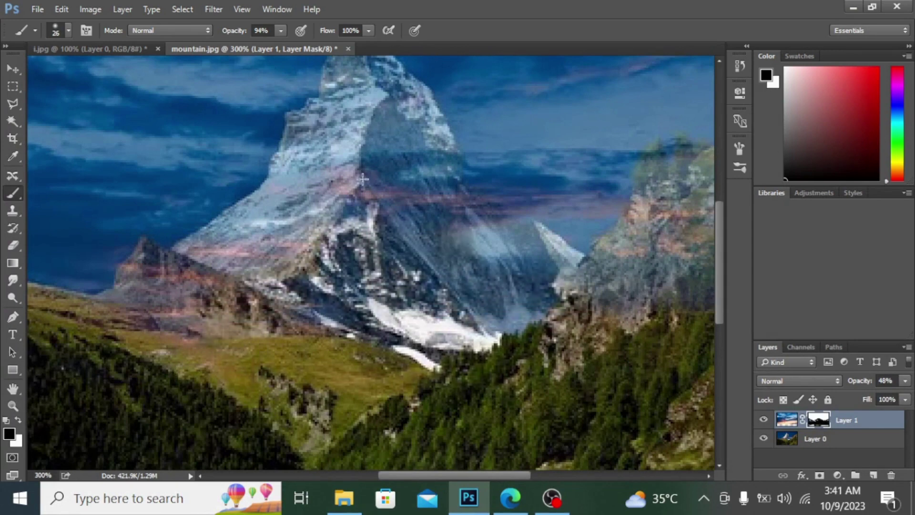
mouse_move(355, 104)
mouse_down()
mouse_move(326, 204)
mouse_move(227, 279)
mouse_move(317, 192)
mouse_move(234, 263)
mouse_move(289, 183)
mouse_move(179, 294)
mouse_move(160, 261)
mouse_move(140, 313)
mouse_move(169, 333)
mouse_move(156, 337)
mouse_move(136, 292)
mouse_move(116, 303)
mouse_move(195, 319)
mouse_up()
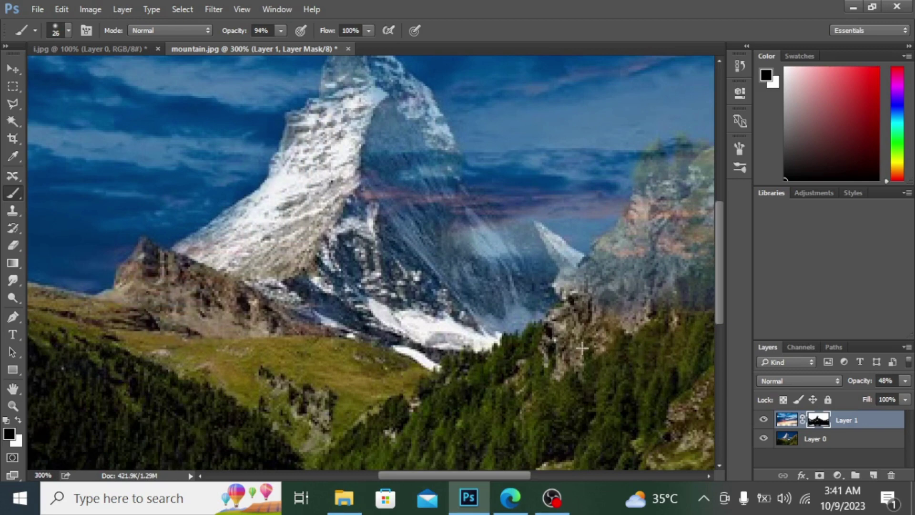
mouse_move(670, 242)
mouse_down()
mouse_move(620, 277)
mouse_move(519, 248)
mouse_up()
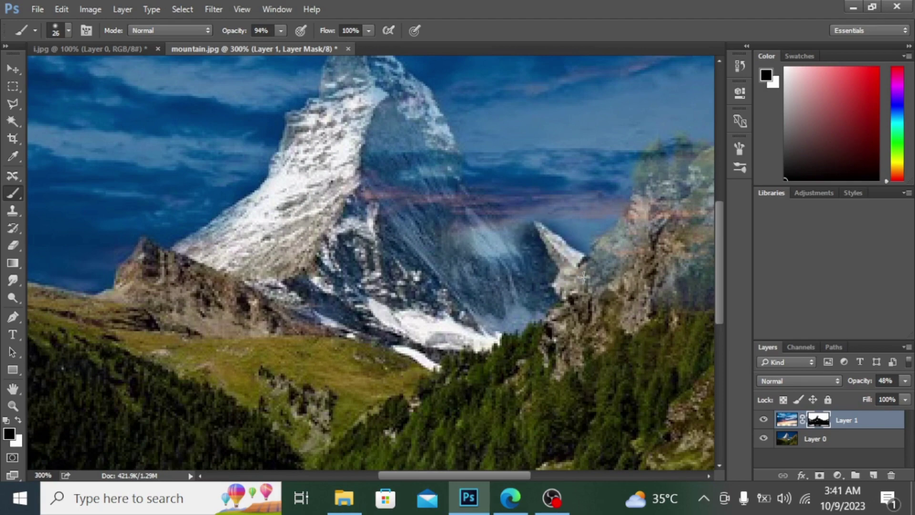
mouse_move(374, 98)
mouse_down()
mouse_move(390, 87)
mouse_move(397, 152)
mouse_move(344, 70)
mouse_move(286, 141)
mouse_up()
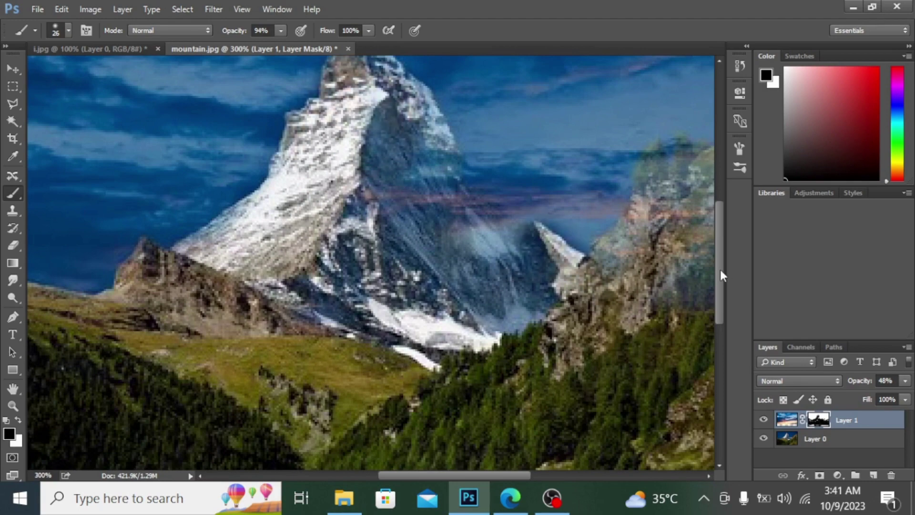
- Brush black on the sky layer's mask over the rocky, tree-covered slope to the right of the peak
drag(721, 272, 720, 258)
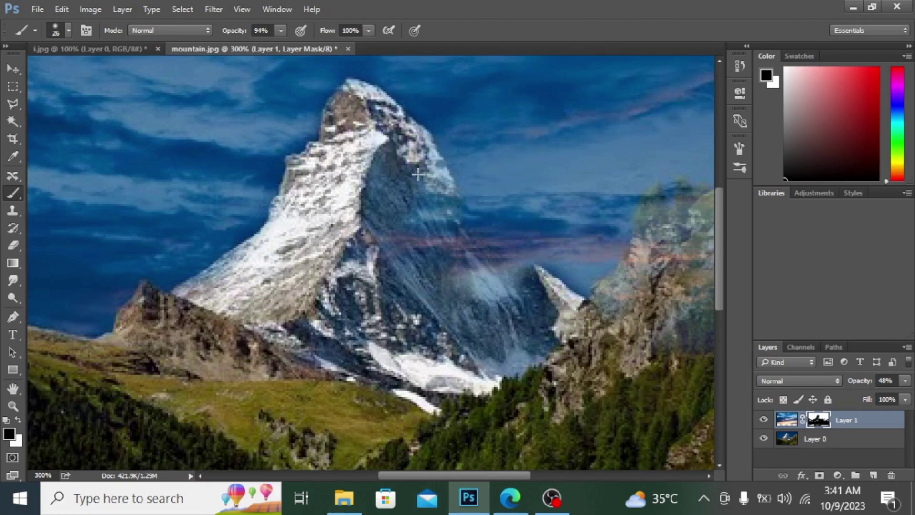
drag(473, 479, 516, 476)
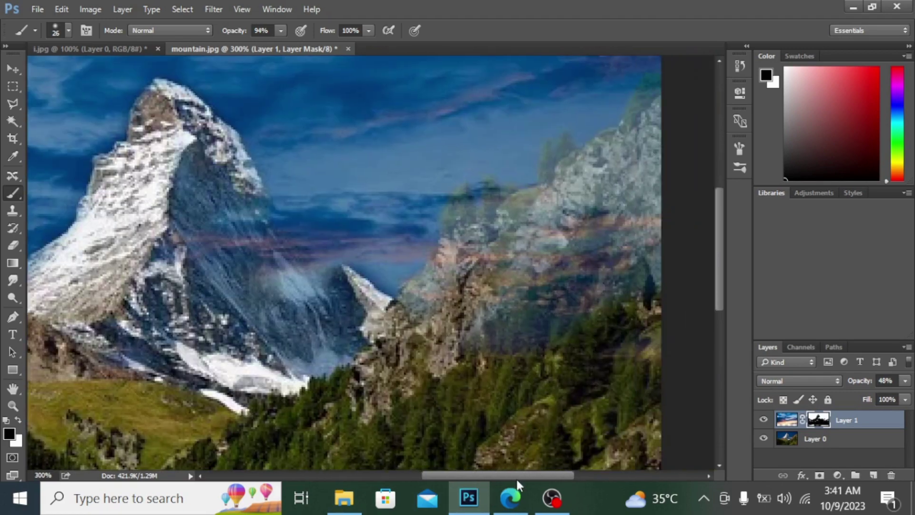
mouse_move(664, 148)
mouse_down()
mouse_move(544, 275)
mouse_move(549, 303)
mouse_move(663, 196)
mouse_move(581, 294)
mouse_move(605, 272)
mouse_move(596, 336)
mouse_move(624, 344)
mouse_move(637, 190)
mouse_move(660, 97)
mouse_move(630, 147)
mouse_move(574, 181)
mouse_move(522, 281)
mouse_move(467, 284)
mouse_move(515, 230)
mouse_move(468, 240)
mouse_move(408, 311)
mouse_move(421, 357)
mouse_up()
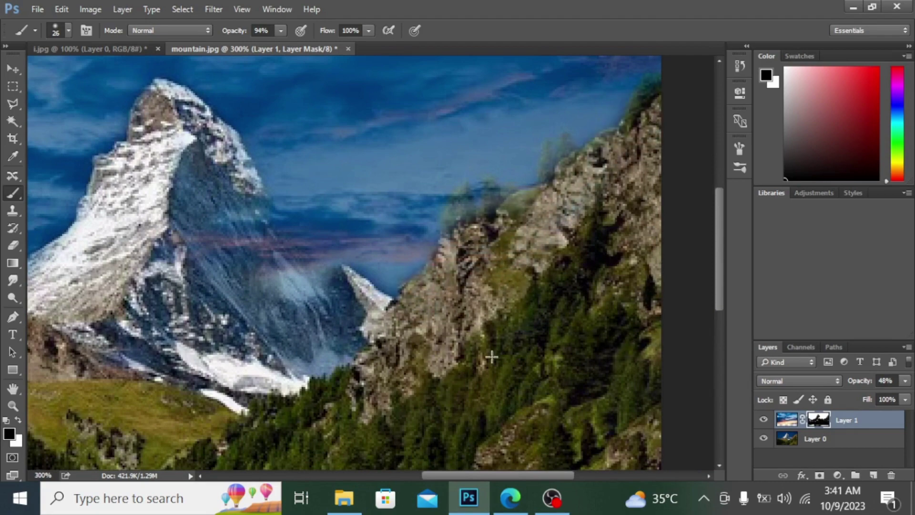
drag(491, 474, 404, 462)
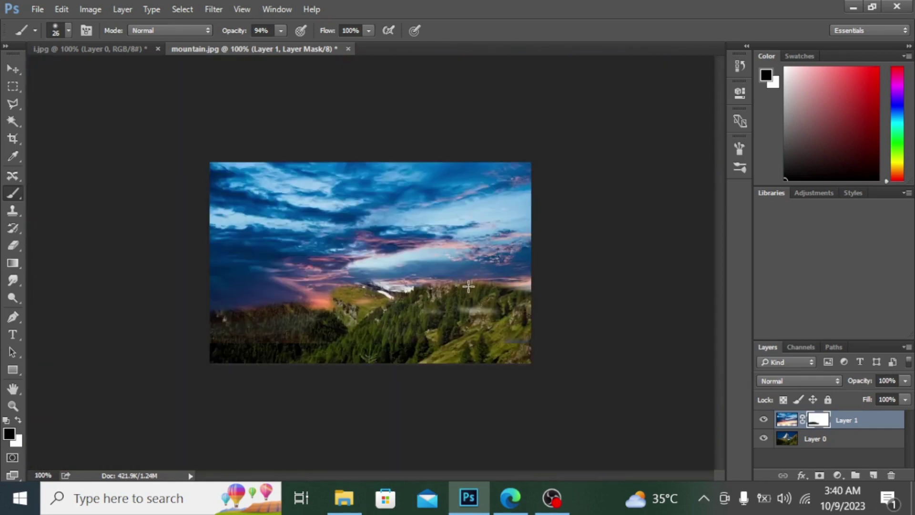
- Paint the sky off the foreground hills on the layer mask and set the sky layer's opacity to 48%
mouse_move(468, 286)
mouse_down()
mouse_move(459, 302)
mouse_move(498, 337)
mouse_move(208, 331)
mouse_move(298, 314)
mouse_move(271, 309)
mouse_move(313, 313)
mouse_move(225, 284)
mouse_move(210, 301)
mouse_move(241, 268)
mouse_move(376, 330)
mouse_up()
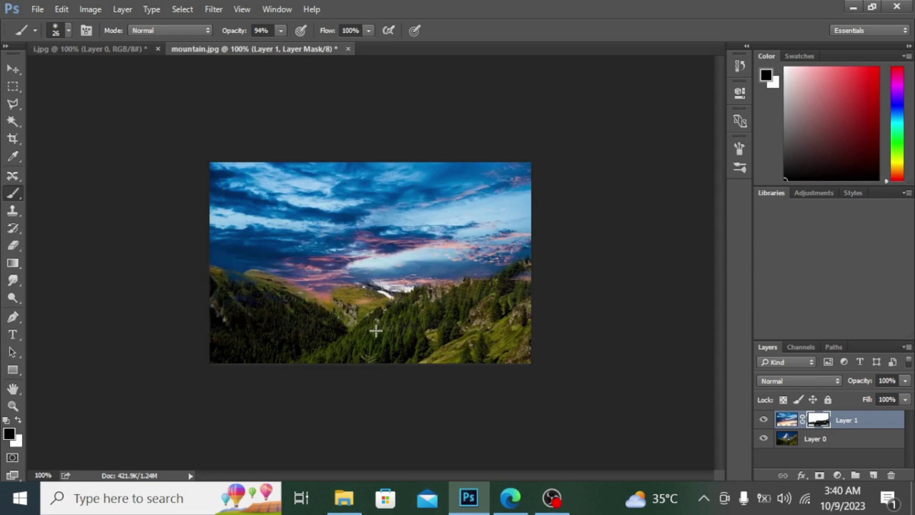
click(905, 381)
click(869, 396)
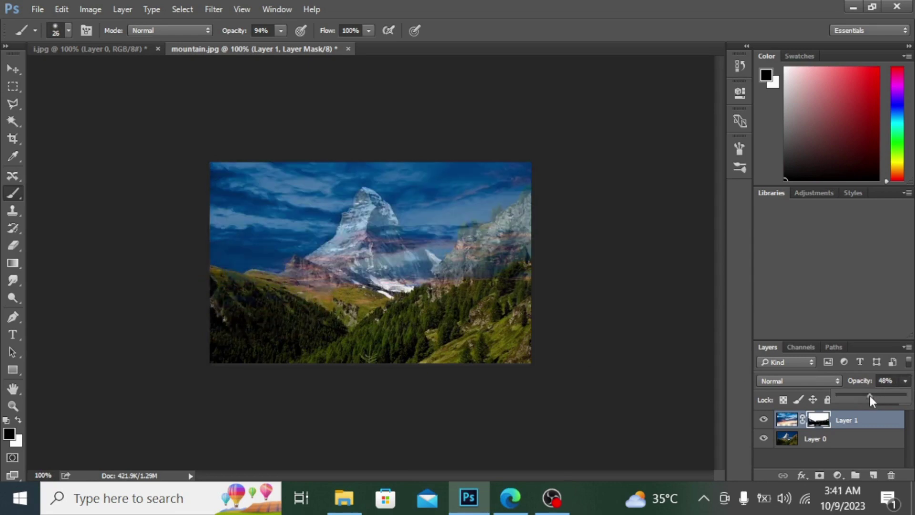
- Mask the sky off the peak's base and bright left face, the small brown ridge and the right-hand rocky slope
key(ctrl+plus)
key(ctrl+plus)
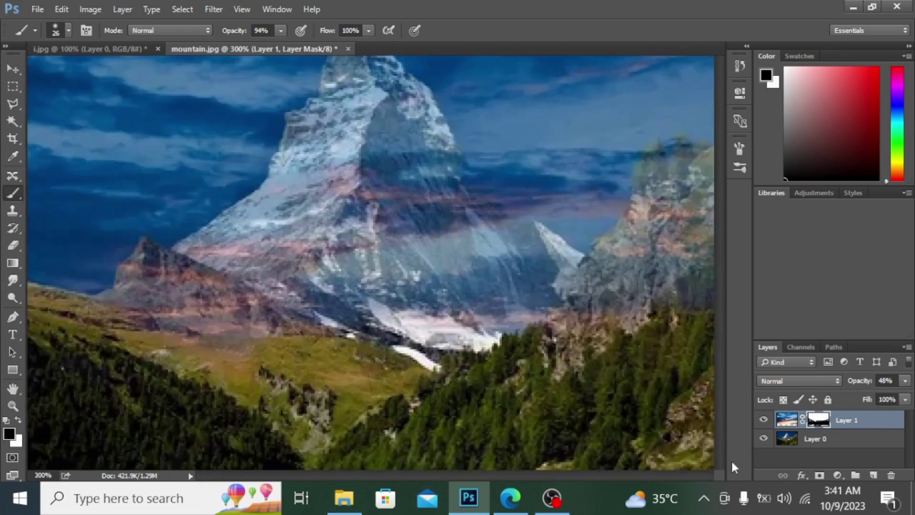
mouse_move(335, 271)
mouse_down()
mouse_move(419, 250)
mouse_move(403, 276)
mouse_move(585, 342)
mouse_move(354, 374)
mouse_move(248, 373)
mouse_up()
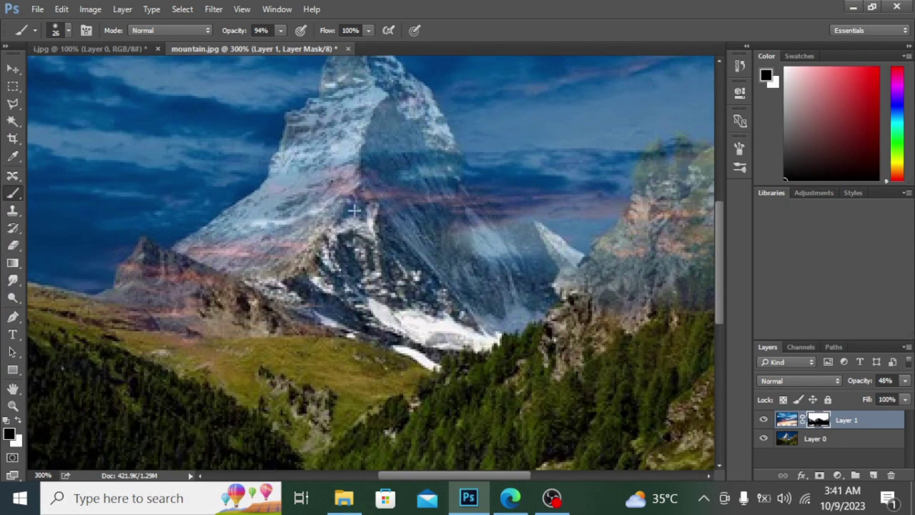
mouse_move(355, 106)
mouse_down()
mouse_move(326, 209)
mouse_move(316, 124)
mouse_move(219, 266)
mouse_move(195, 272)
mouse_move(324, 124)
mouse_move(186, 295)
mouse_move(143, 305)
mouse_move(163, 336)
mouse_move(117, 288)
mouse_move(195, 318)
mouse_up()
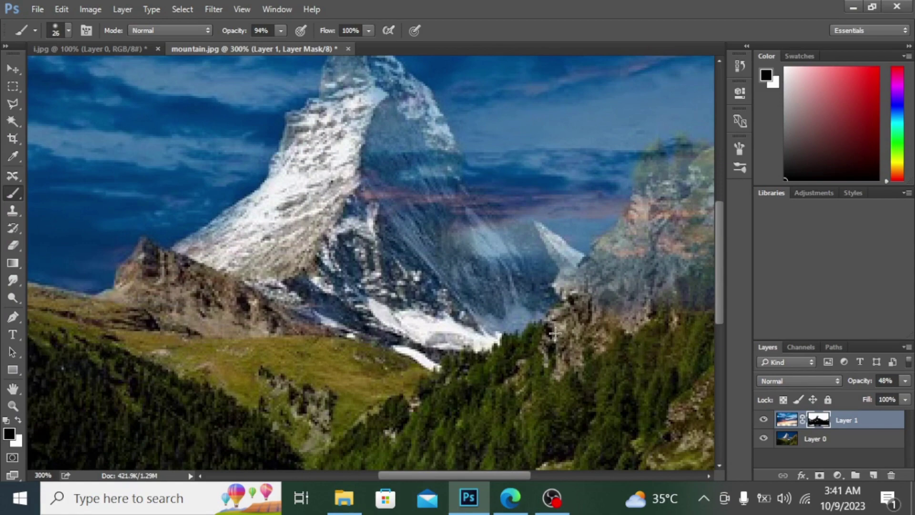
mouse_move(667, 242)
mouse_down()
mouse_move(620, 296)
mouse_move(538, 248)
mouse_move(576, 267)
mouse_move(481, 259)
mouse_up()
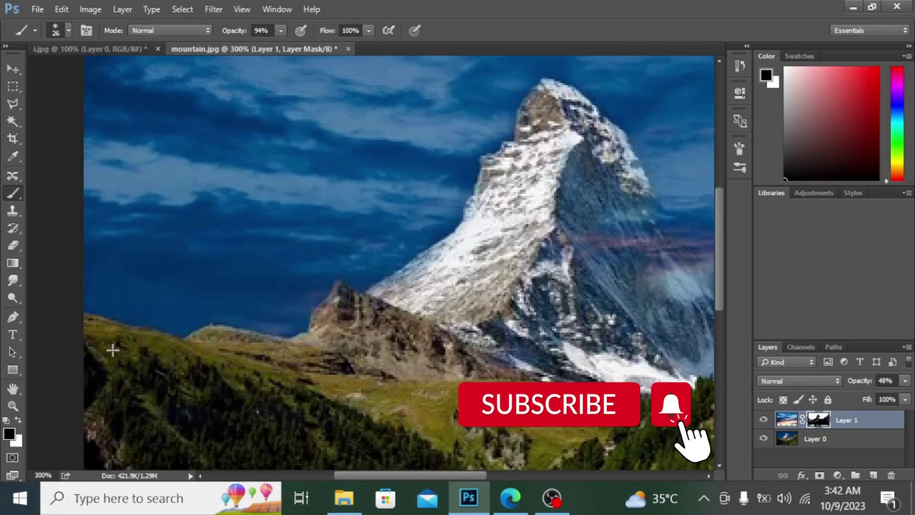
- Raise the opacity of the masked sky layer to 99%
key(ctrl+minus)
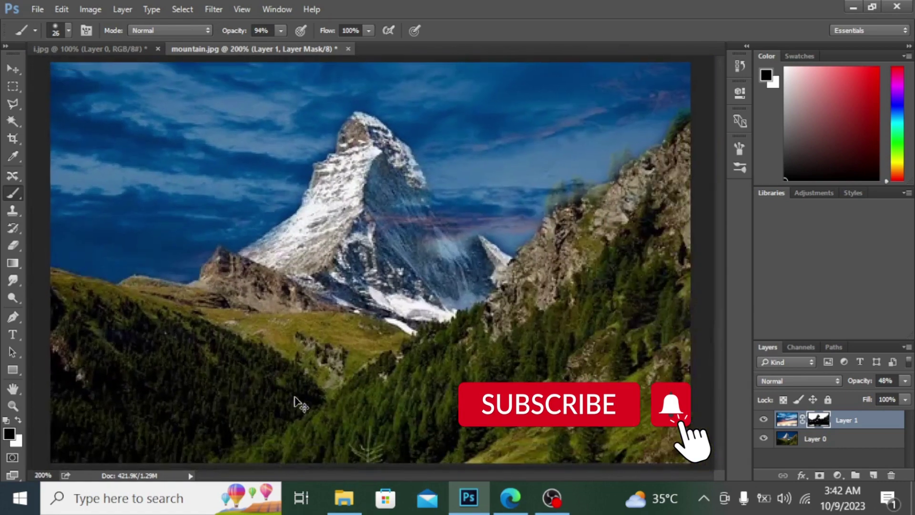
key(ctrl+minus)
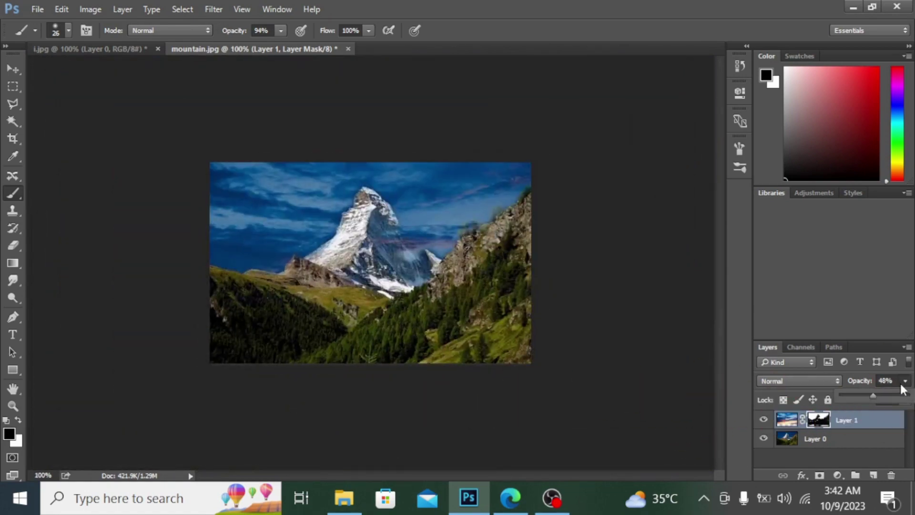
click(903, 380)
click(909, 399)
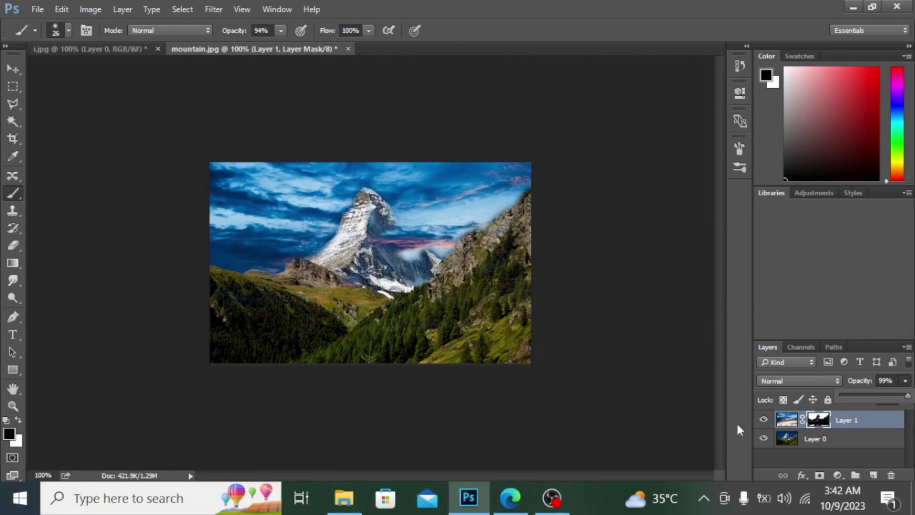
- Brush black on the mask over the leftover sky patches on the peak's shaded right face and along its base
key(ctrl+plus)
key(ctrl+plus)
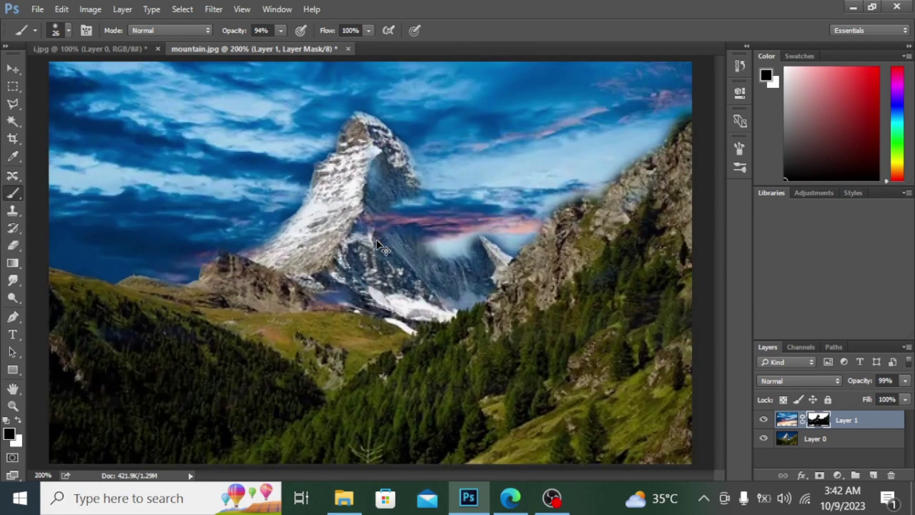
mouse_move(409, 163)
mouse_down()
mouse_move(461, 205)
mouse_move(529, 282)
mouse_move(443, 170)
mouse_move(466, 205)
mouse_move(546, 263)
mouse_up()
mouse_move(373, 215)
mouse_down()
mouse_move(355, 209)
mouse_move(402, 187)
mouse_up()
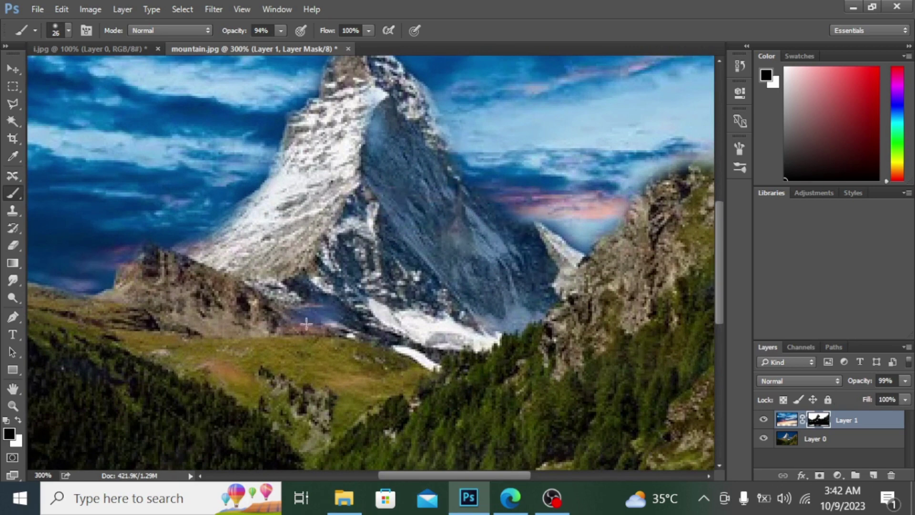
drag(307, 324, 335, 309)
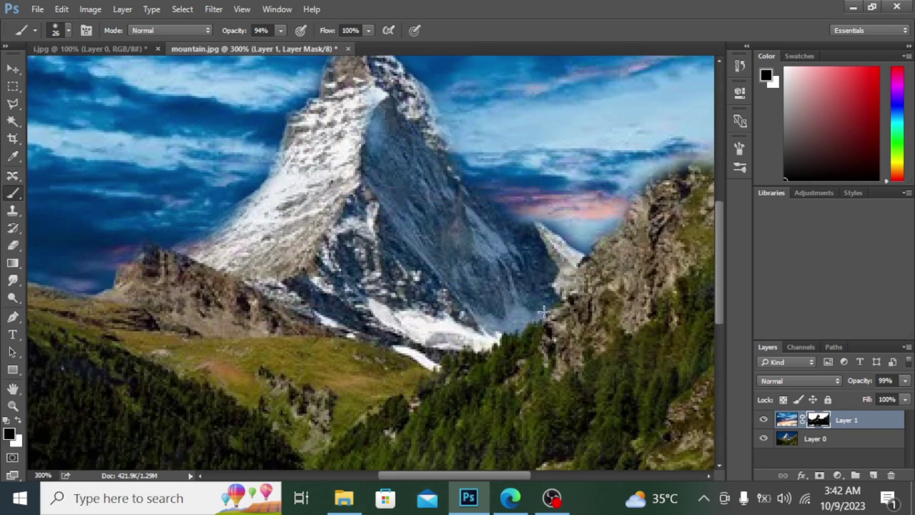
key(ctrl+minus)
key(ctrl+minus)
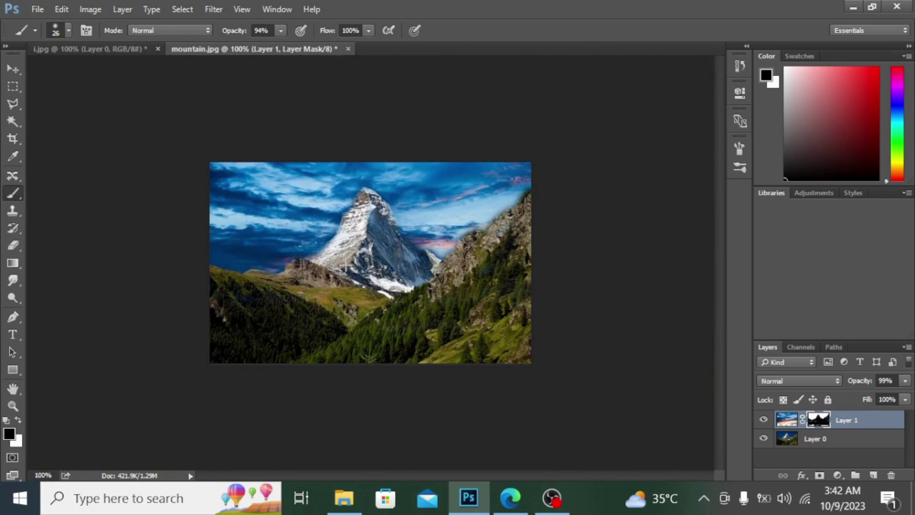
- Switch the foreground color to white and paint on the mask over the left valley to bring the sky back there
key(x)
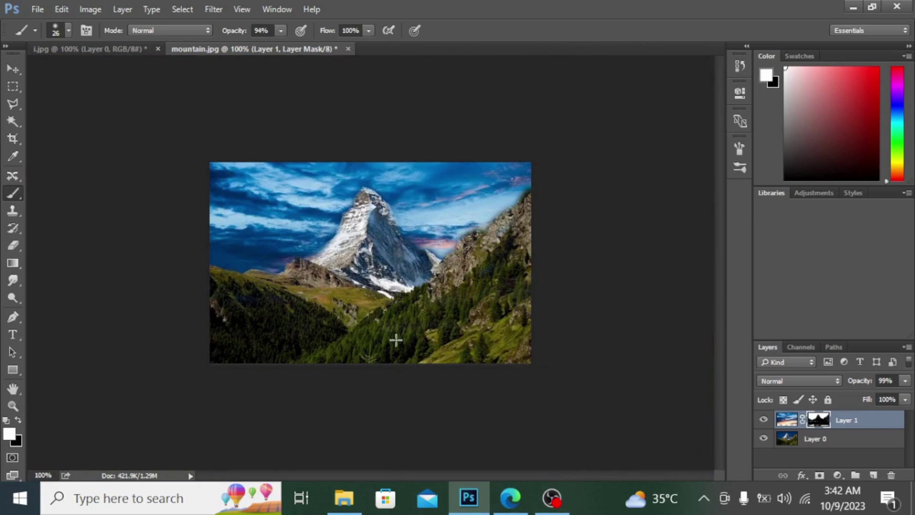
mouse_move(261, 302)
mouse_down()
mouse_move(360, 297)
mouse_move(242, 293)
mouse_move(323, 308)
mouse_move(260, 329)
mouse_move(262, 308)
mouse_move(347, 321)
mouse_up()
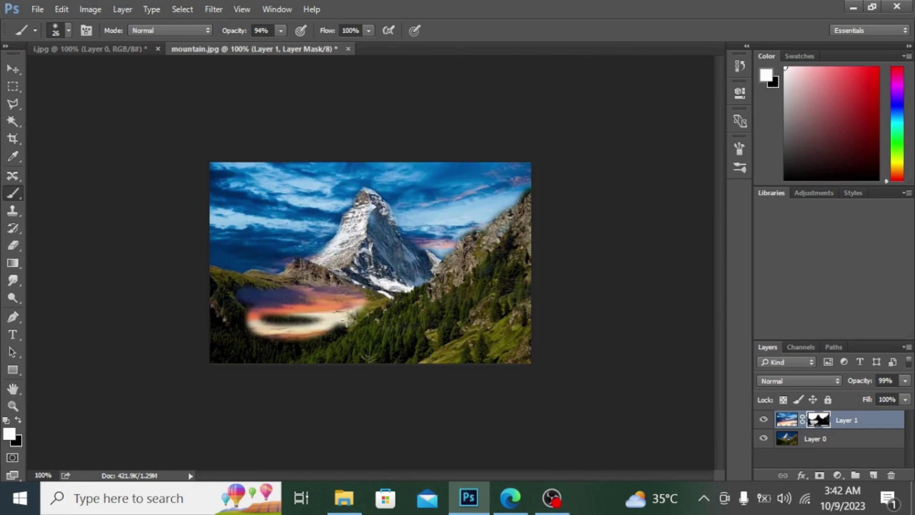
- Undo the white brush stroke that brought the sky back over the left valley
key(ctrl+z)
key(ctrl+plus)
key(ctrl+plus)
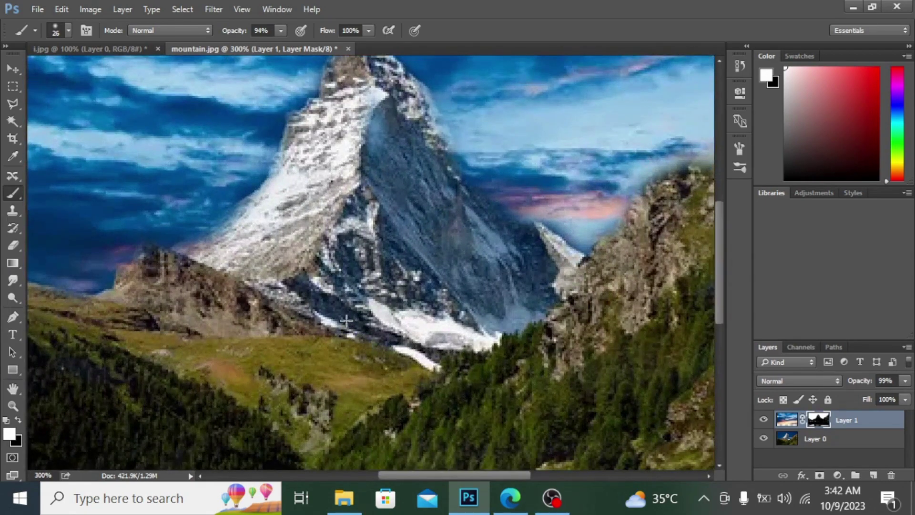
drag(312, 151, 387, 234)
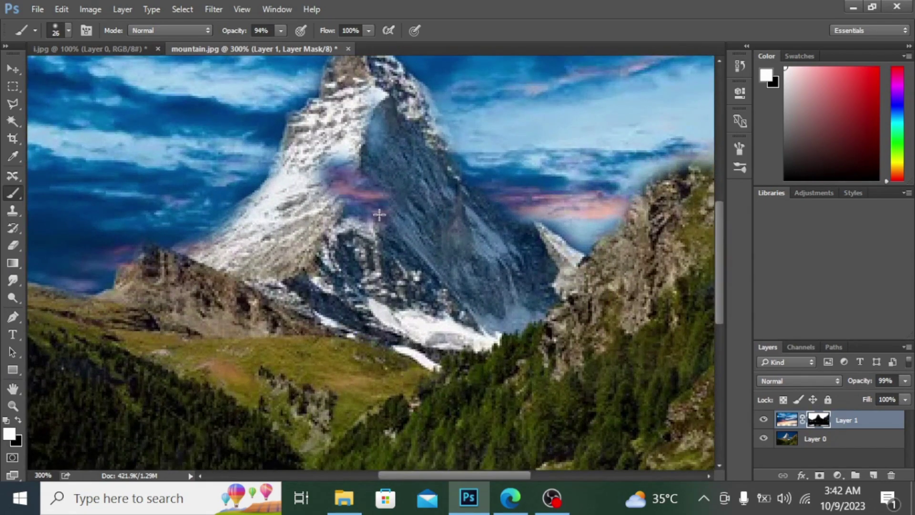
key(ctrl+z)
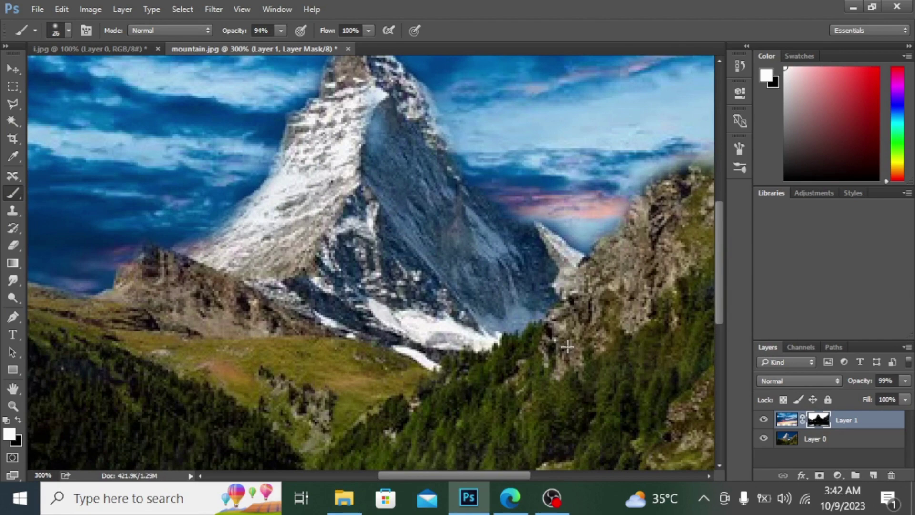
key(ctrl+minus)
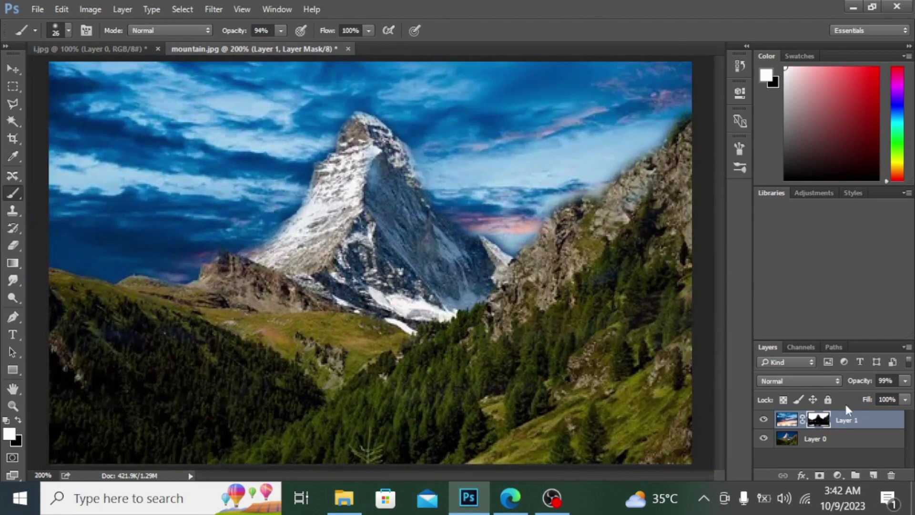
- Add a Hue/Saturation adjustment layer directly above the mountain photo layer with Hue +21 and Saturation +40
click(832, 441)
click(837, 475)
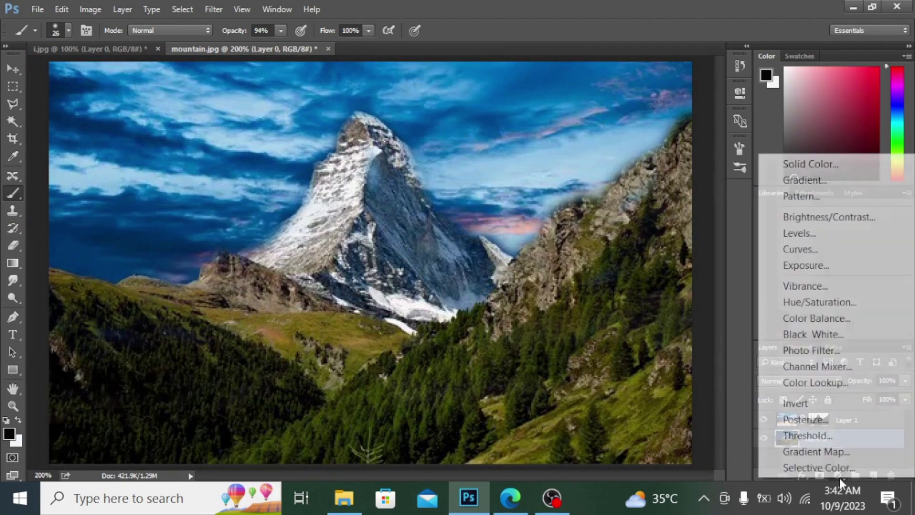
click(817, 303)
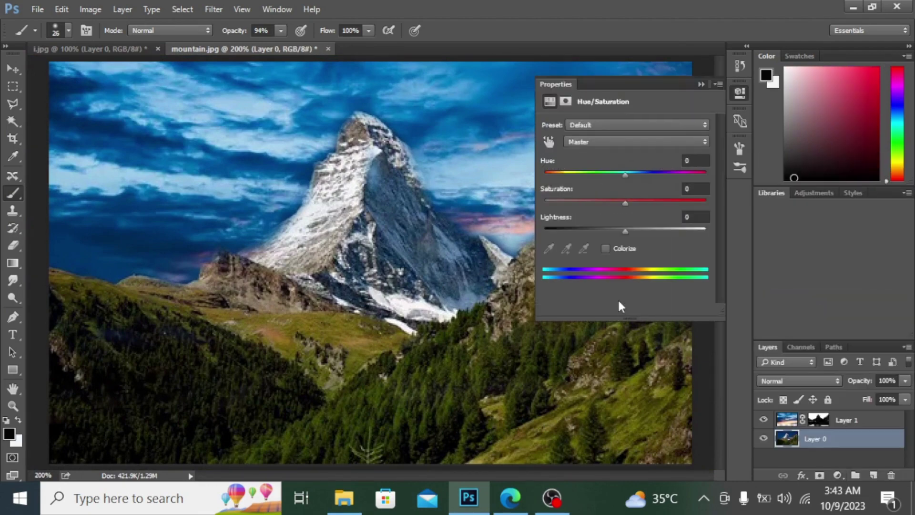
click(651, 175)
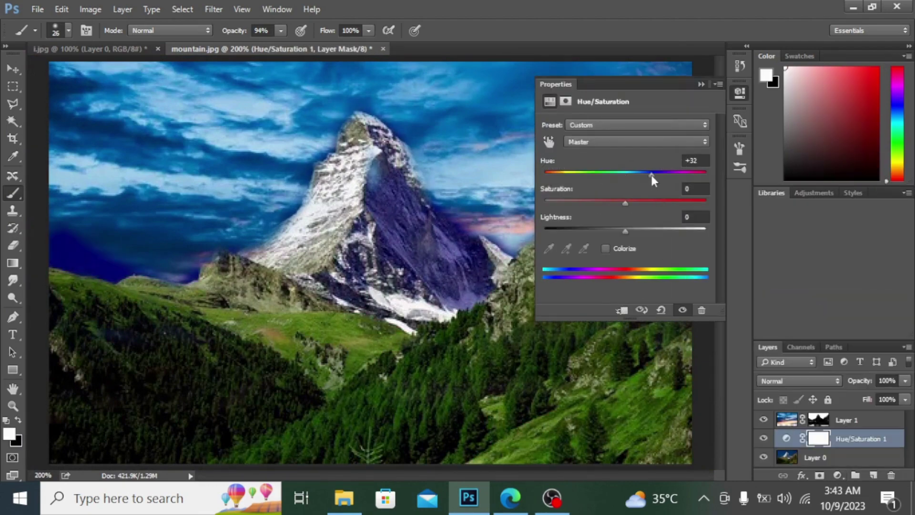
key(ctrl+minus)
drag(660, 175, 641, 174)
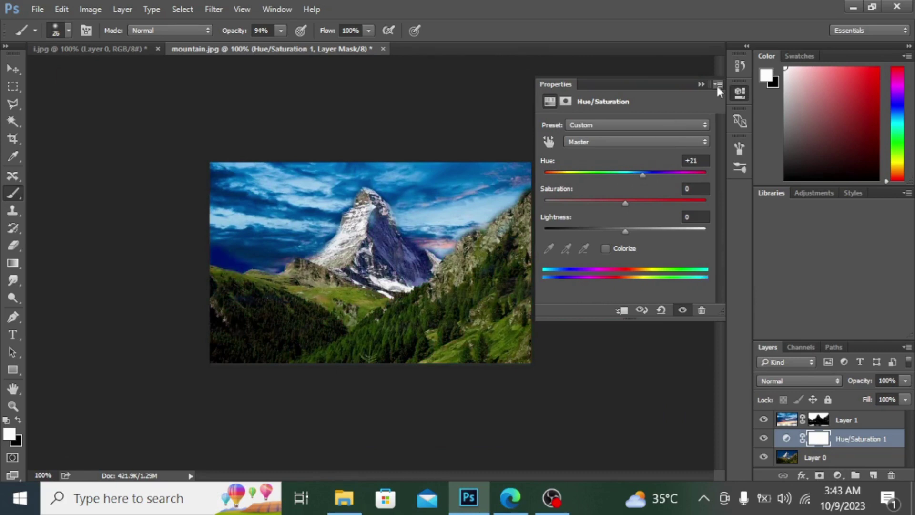
drag(645, 200, 658, 200)
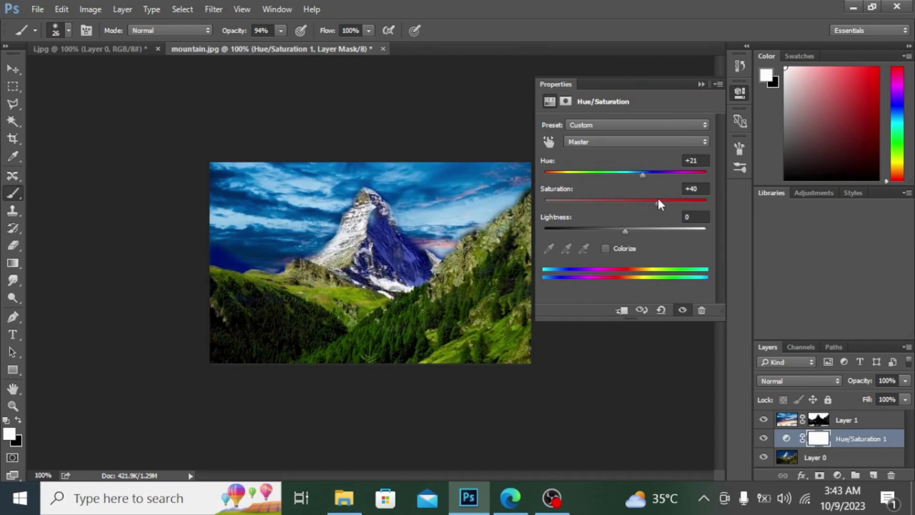
click(700, 84)
- Add a second Hue/Saturation adjustment layer above the masked sky layer and set its Hue to +7
click(850, 422)
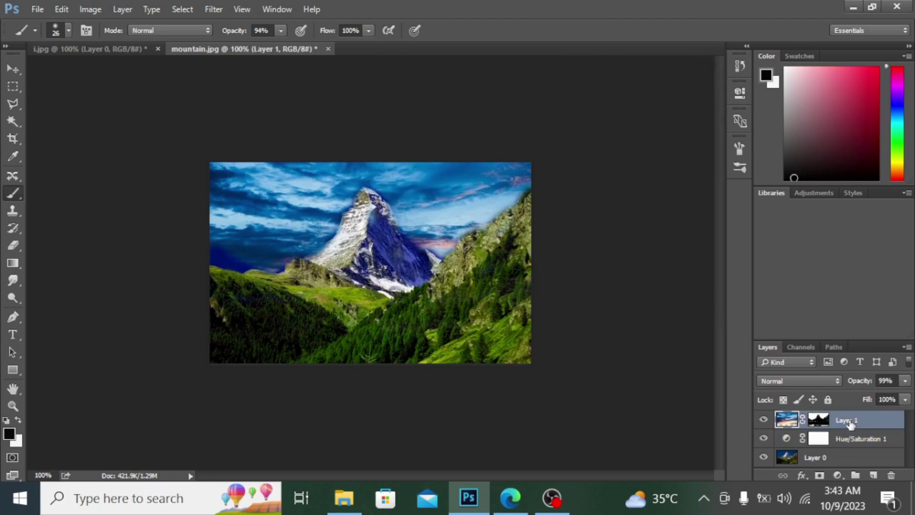
right_click(847, 418)
click(619, 227)
click(838, 475)
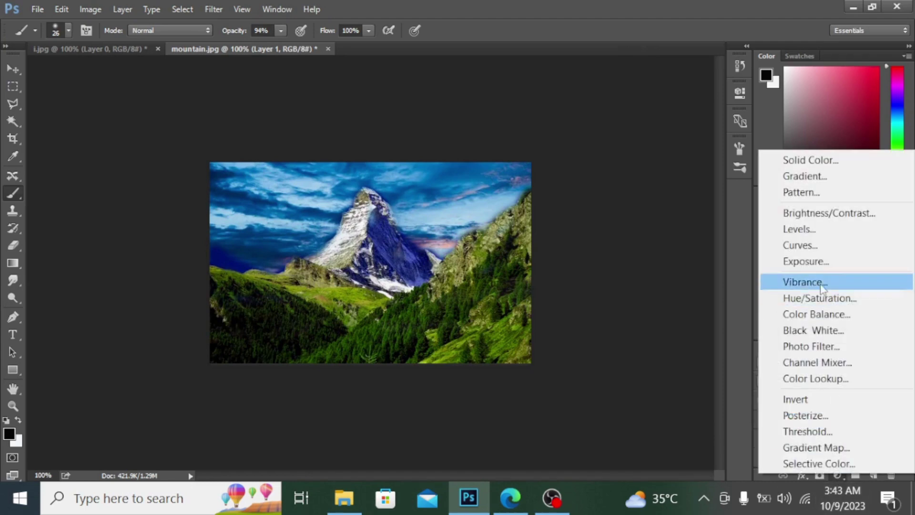
click(815, 296)
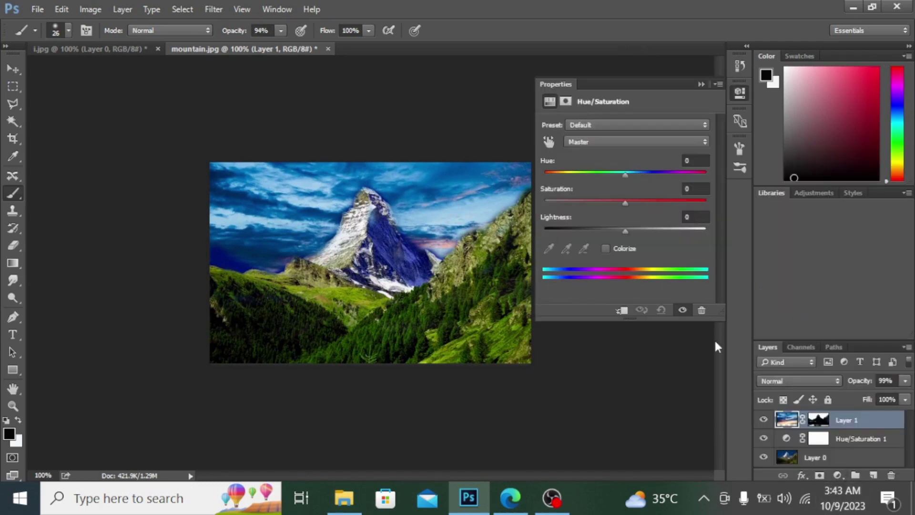
click(645, 173)
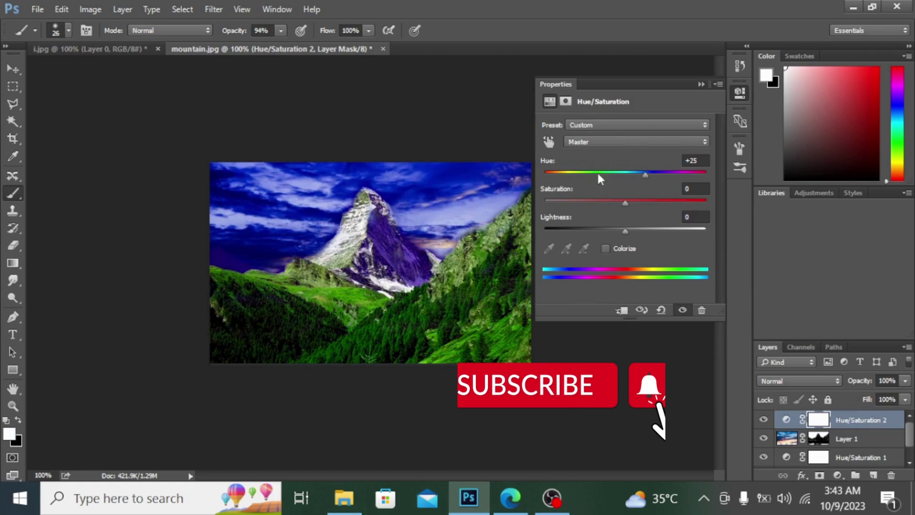
drag(598, 174, 559, 174)
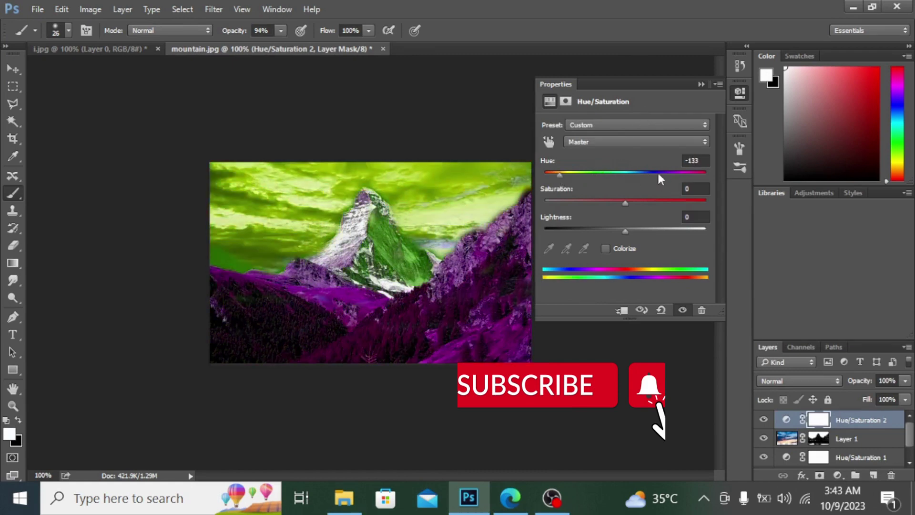
drag(658, 173, 693, 179)
drag(677, 173, 630, 174)
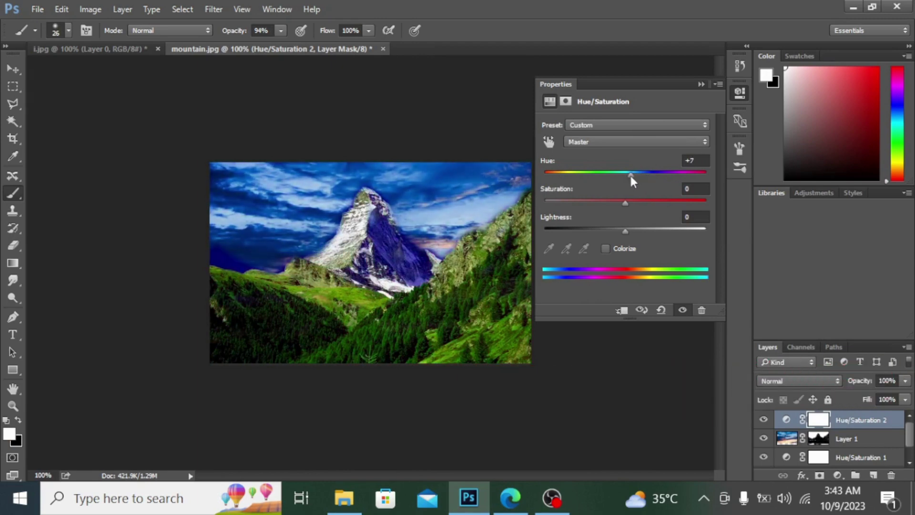
click(701, 84)
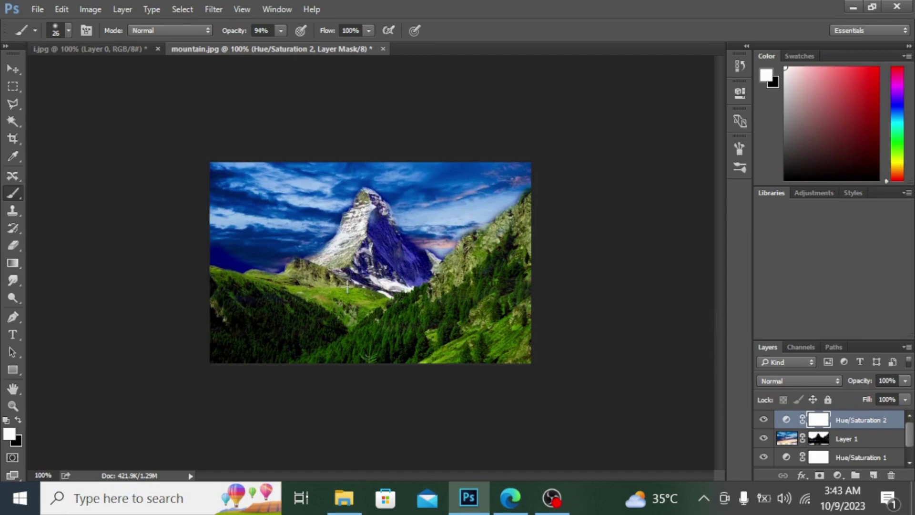
- Examine the recolored mountain and sky composite both close up and as a whole
key(ctrl+plus)
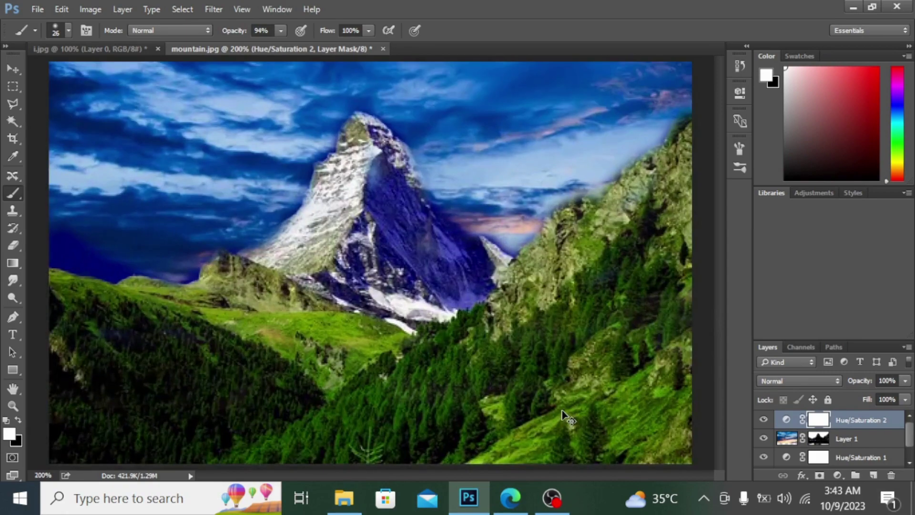
key(ctrl+minus)
key(ctrl+plus)
key(ctrl+minus)
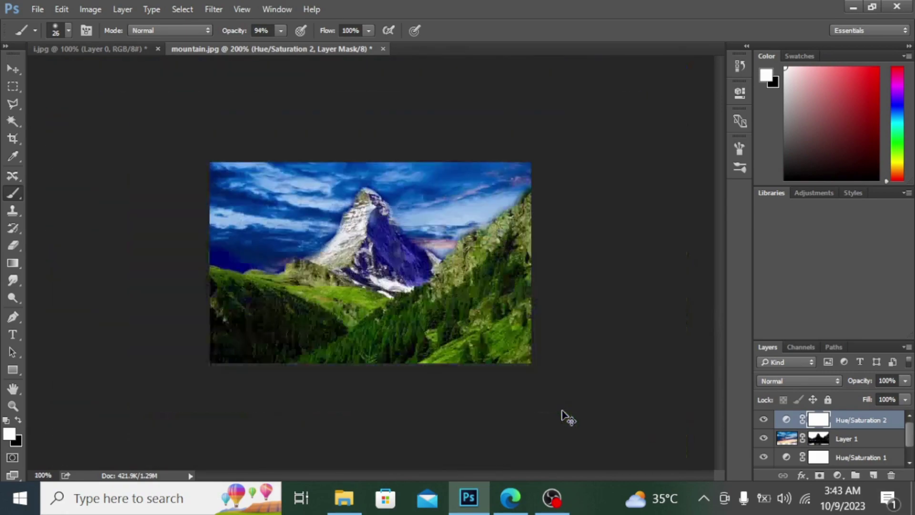
key(ctrl+plus)
key(ctrl+minus)
key(ctrl+plus)
key(ctrl+minus)
key(ctrl+plus)
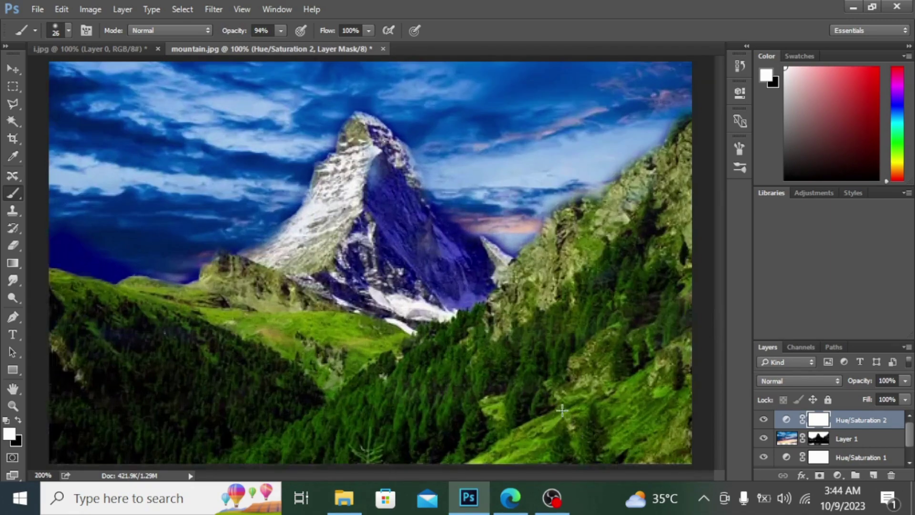